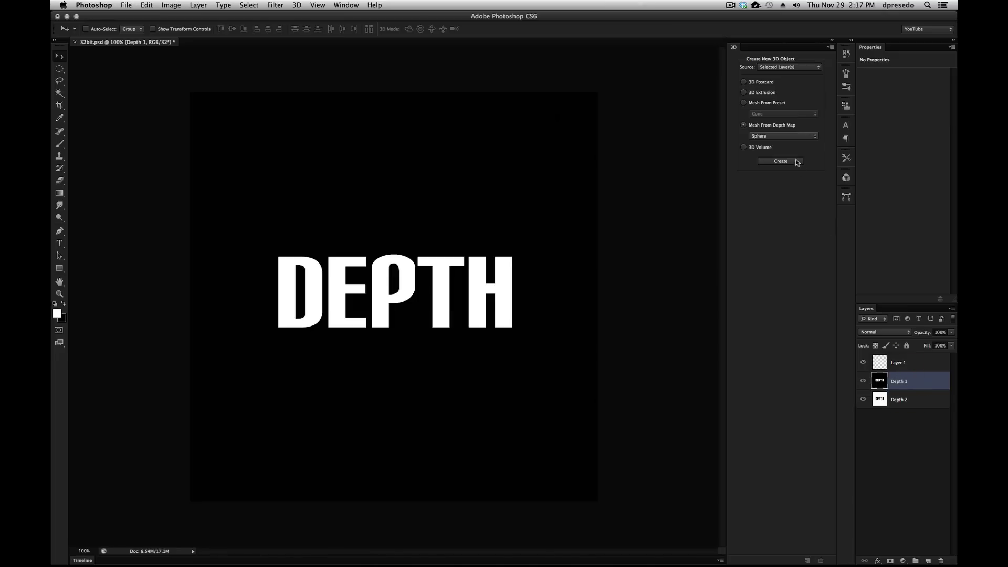
Step: Create a Plane mesh from the DEPTH depth map and orbit to view the raised letters
left_click(757, 137)
left_click(760, 117)
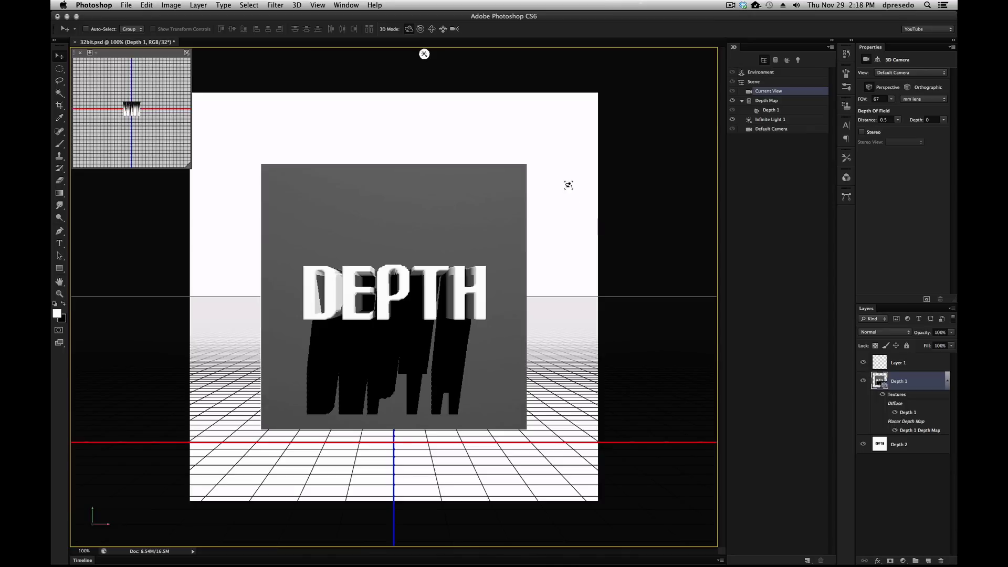
mouse_move(547, 145)
left_mouse_down()
mouse_move(547, 170)
mouse_move(505, 146)
mouse_move(612, 153)
mouse_move(514, 148)
mouse_move(555, 146)
left_mouse_up()
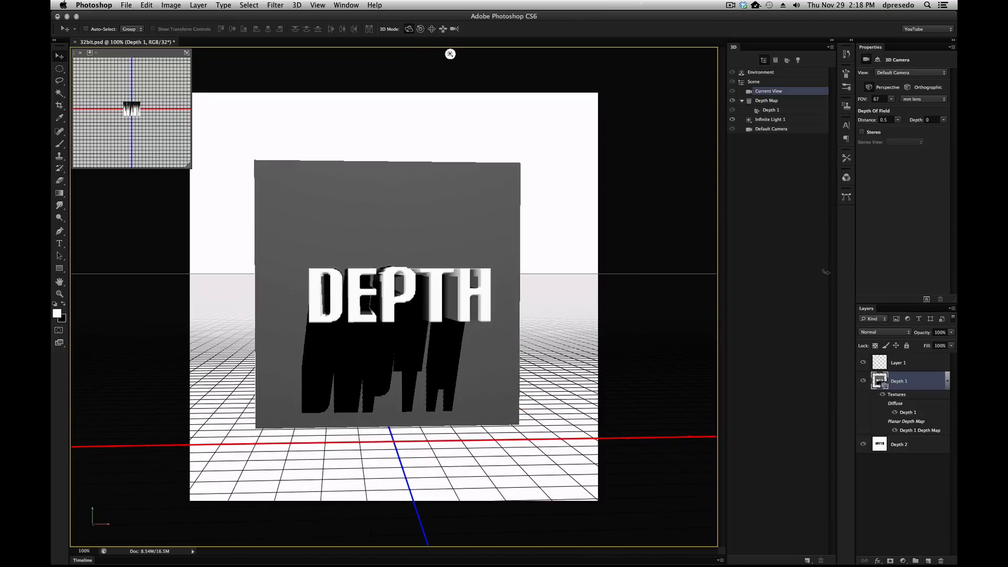
Step: Hide Depth 1, make Depth 2 a plane mesh, and orbit to see its sunken lettering
left_click(864, 381)
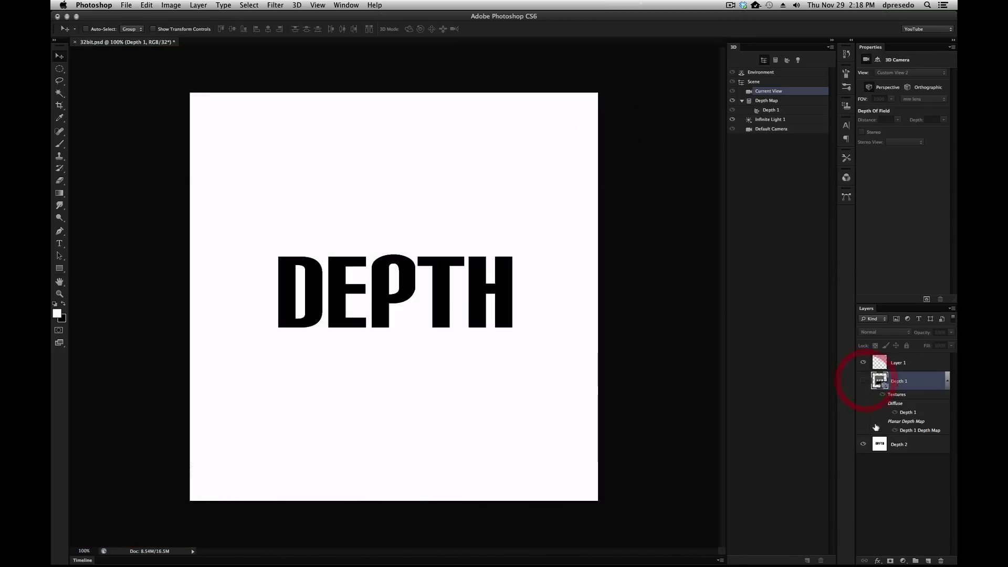
left_click(892, 444)
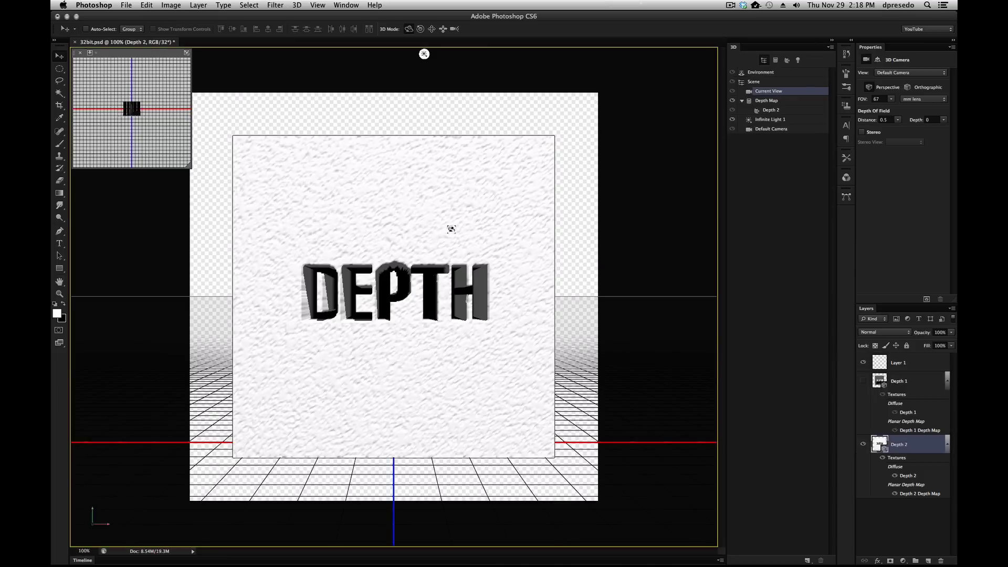
mouse_move(573, 129)
left_mouse_down()
mouse_move(566, 144)
mouse_move(524, 119)
left_mouse_up()
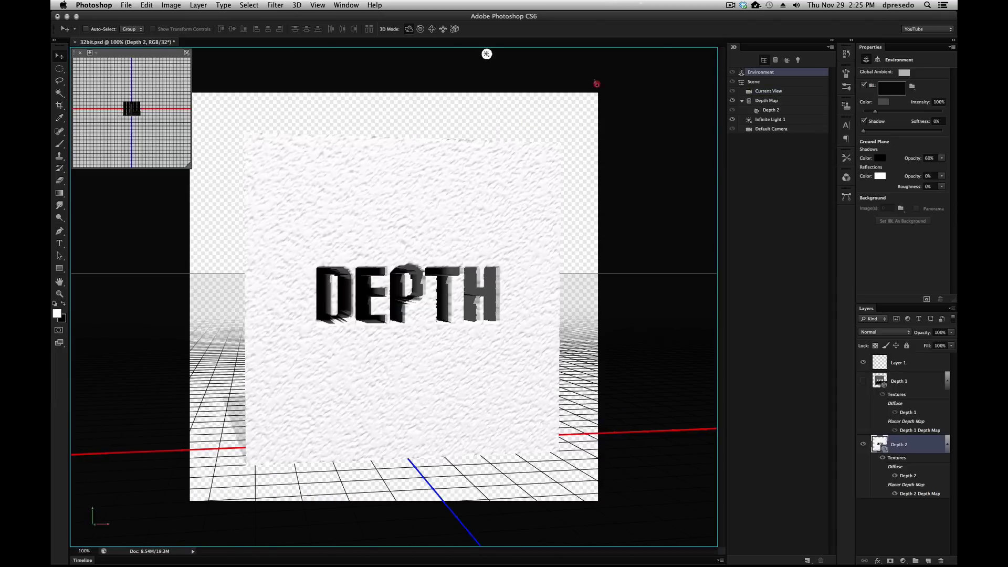
mouse_move(596, 83)
left_mouse_down()
mouse_move(580, 92)
mouse_move(556, 74)
mouse_move(608, 80)
left_mouse_up()
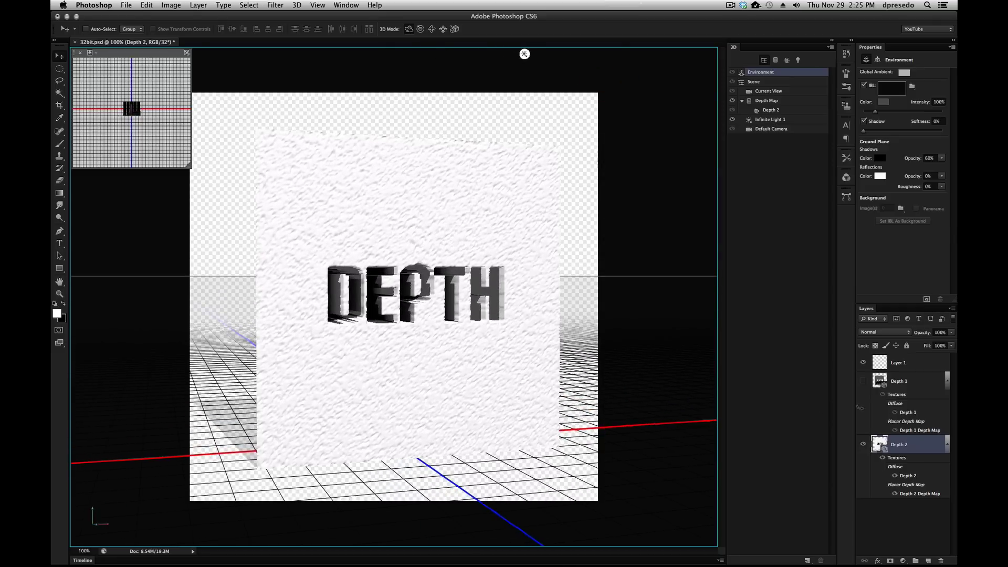
left_click(649, 364)
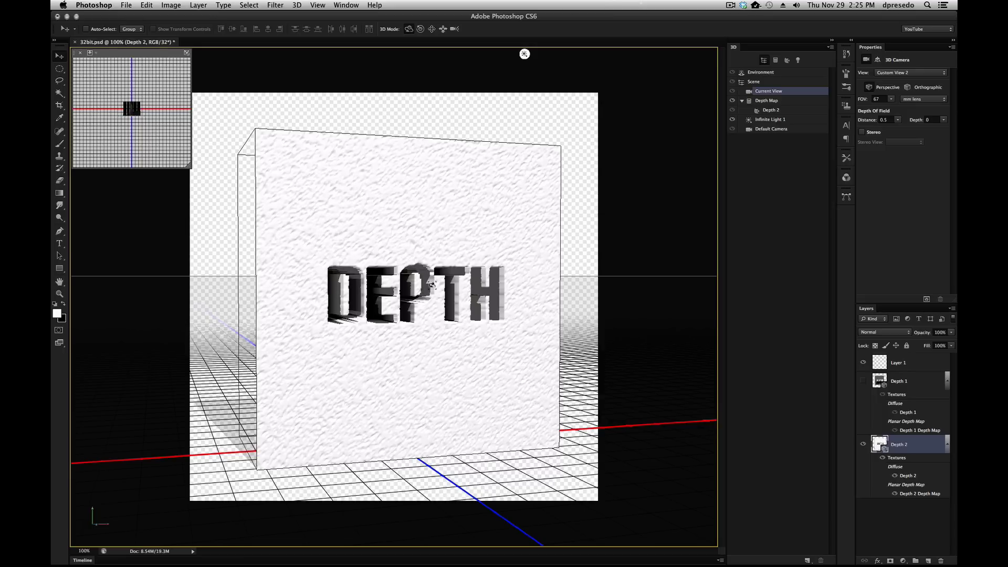
Step: Select Layer 1, hide Depth 2, and set the depth-map mesh shape to Sphere
left_click(898, 367)
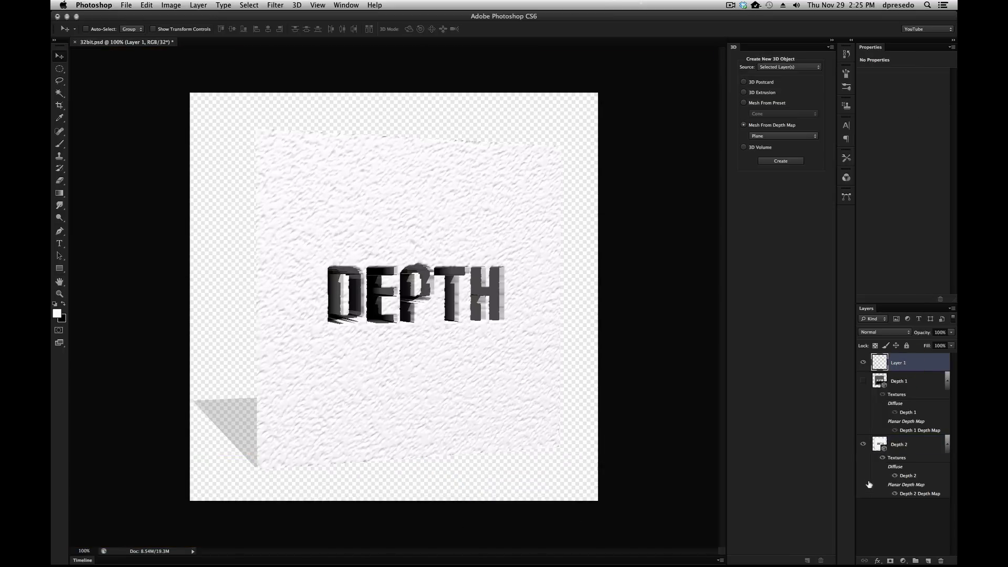
left_click(861, 445)
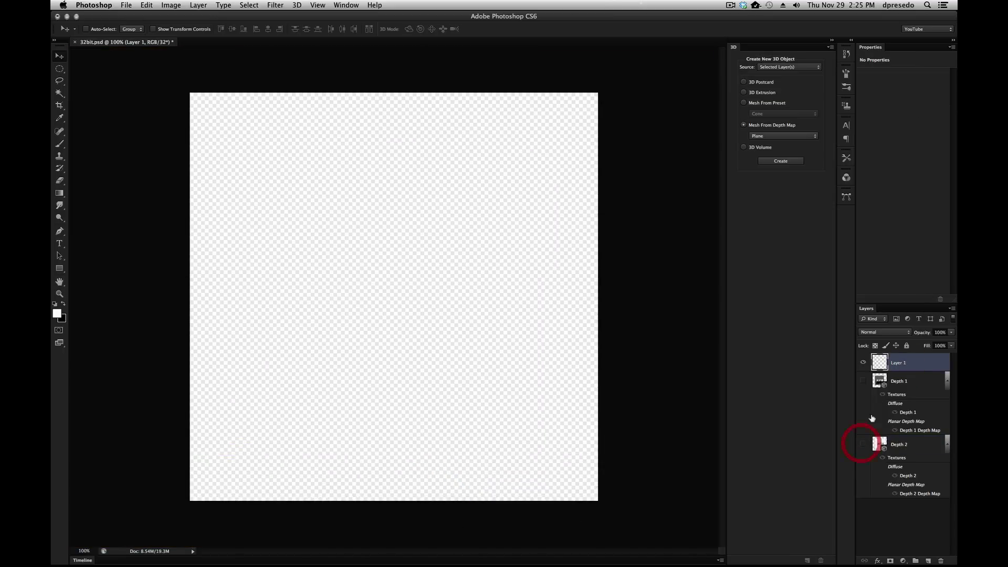
left_click(778, 136)
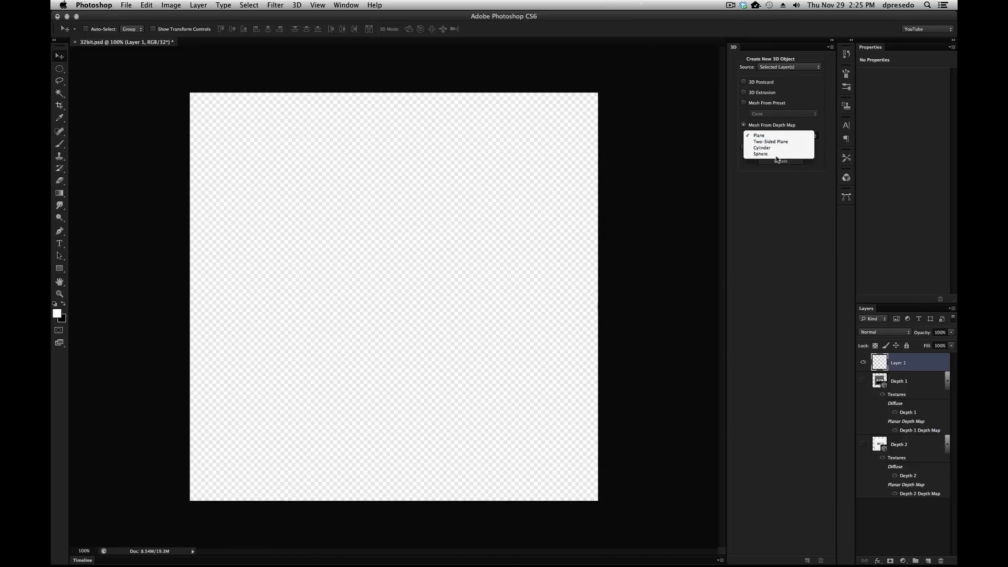
left_click(776, 155)
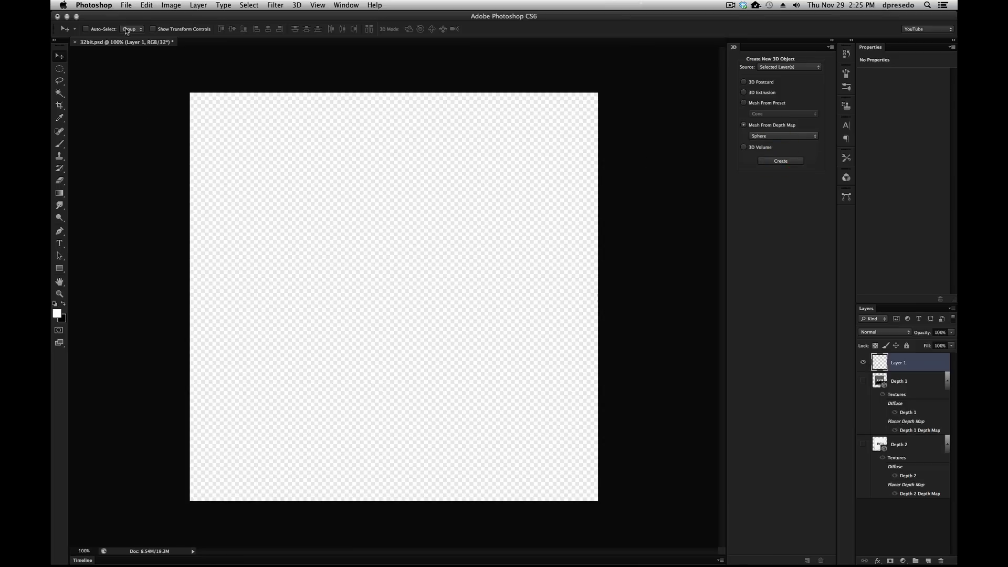
Step: Drag an angle gradient across Layer 1 from upper left and create the sphere mesh
left_click(61, 194)
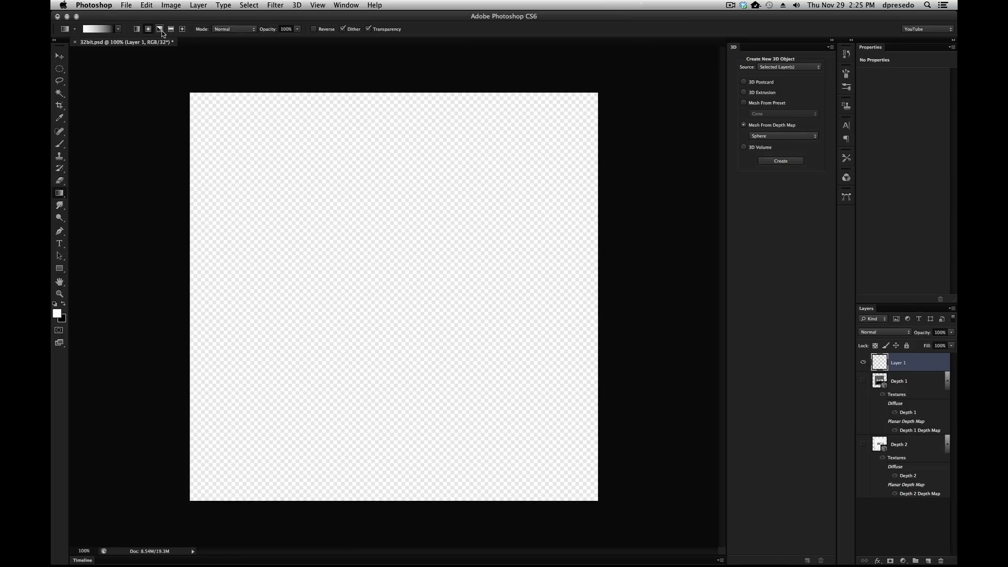
left_click(159, 29)
left_click_drag(262, 144, 501, 382)
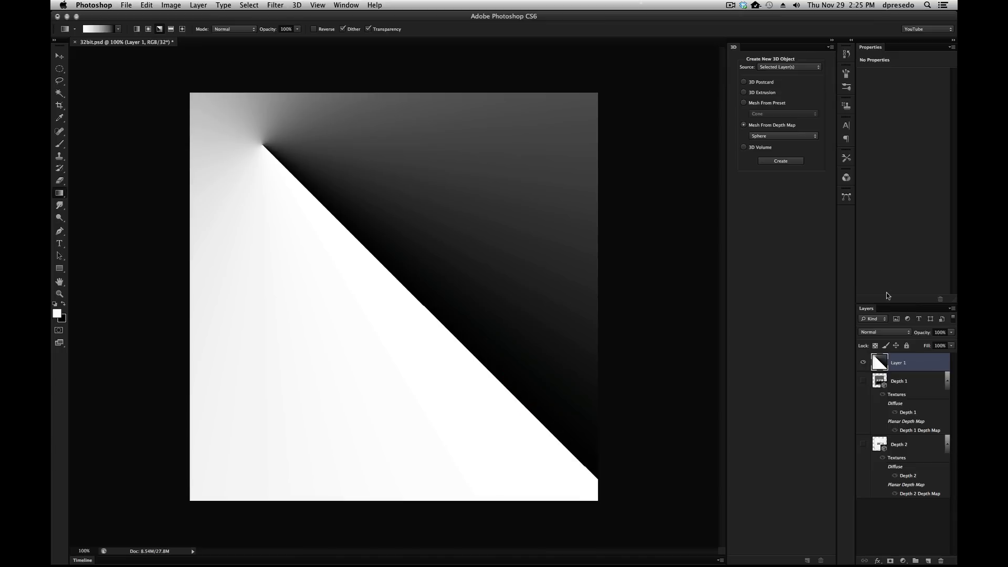
left_click(772, 160)
Step: Orbit to face the split sphere's interior, then render Layer 1 and stop the render
left_click_drag(425, 299, 533, 288)
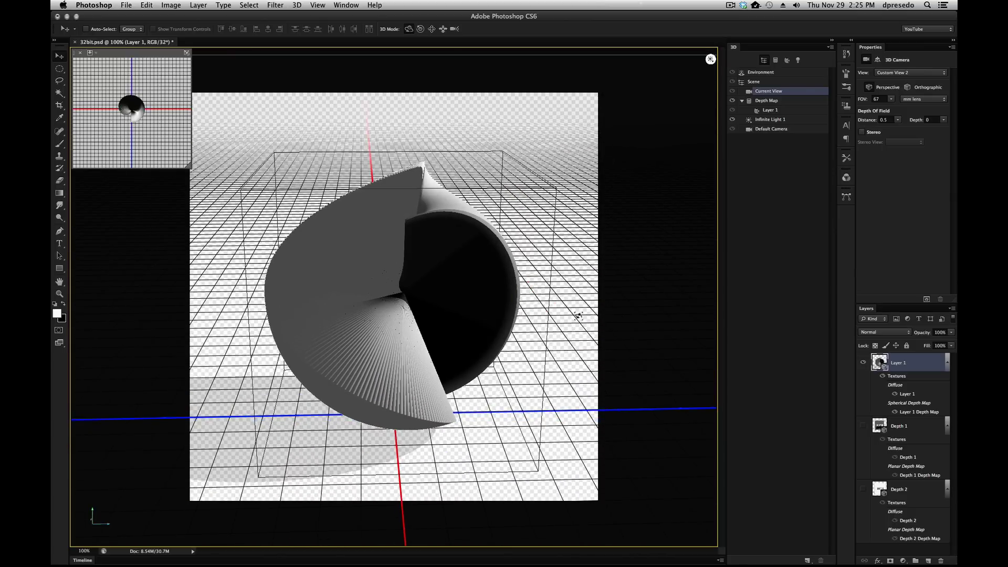
right_click(535, 289)
left_click(650, 449)
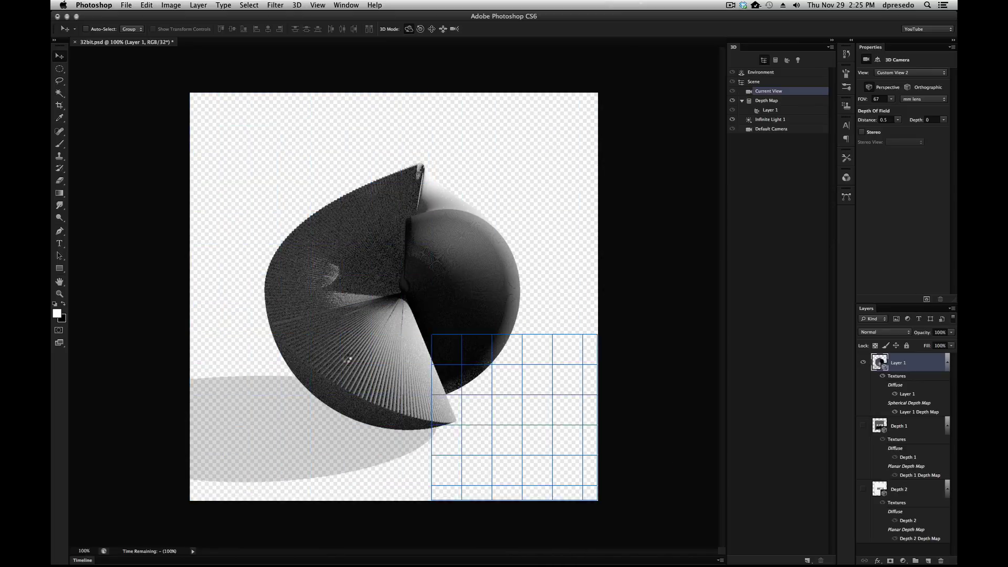
left_click(504, 189)
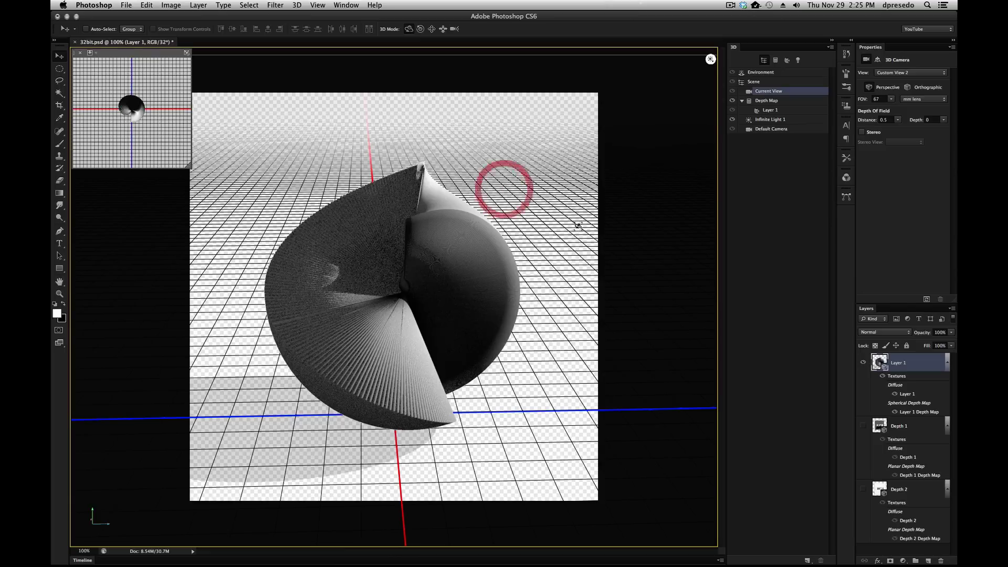
Step: Open the Layer 1 depth map and tile both documents vertically side by side
double_click(917, 413)
left_click(343, 3)
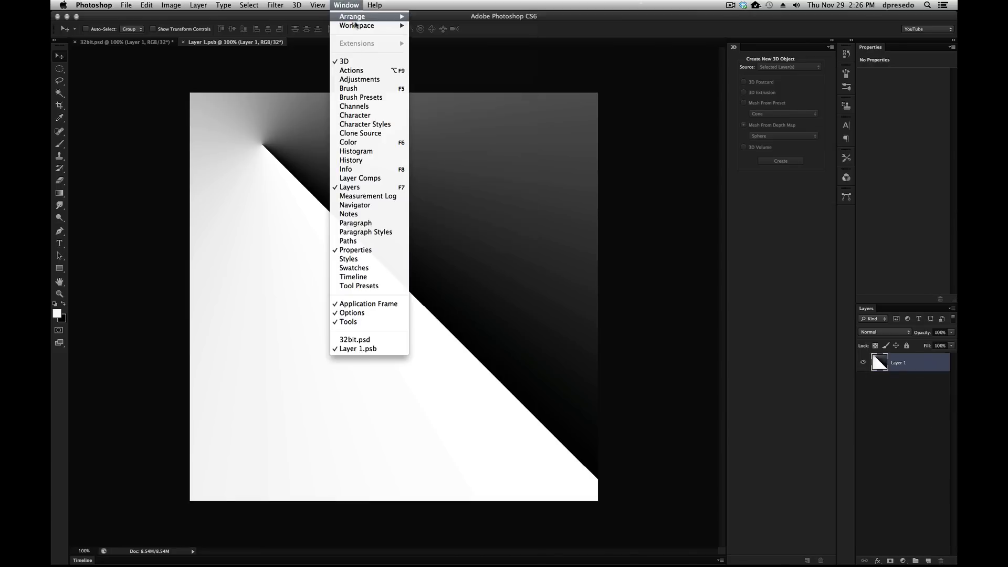
mouse_move(397, 21)
left_click(434, 19)
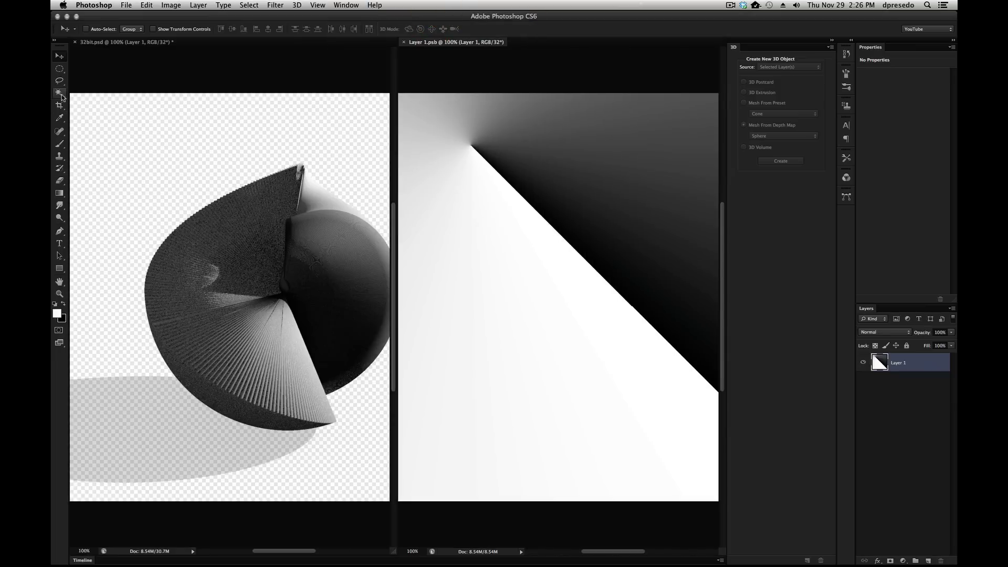
Step: Paint a thick 40 px white loop on the depth map, save, and rotate the reshaped sphere
left_click(59, 143)
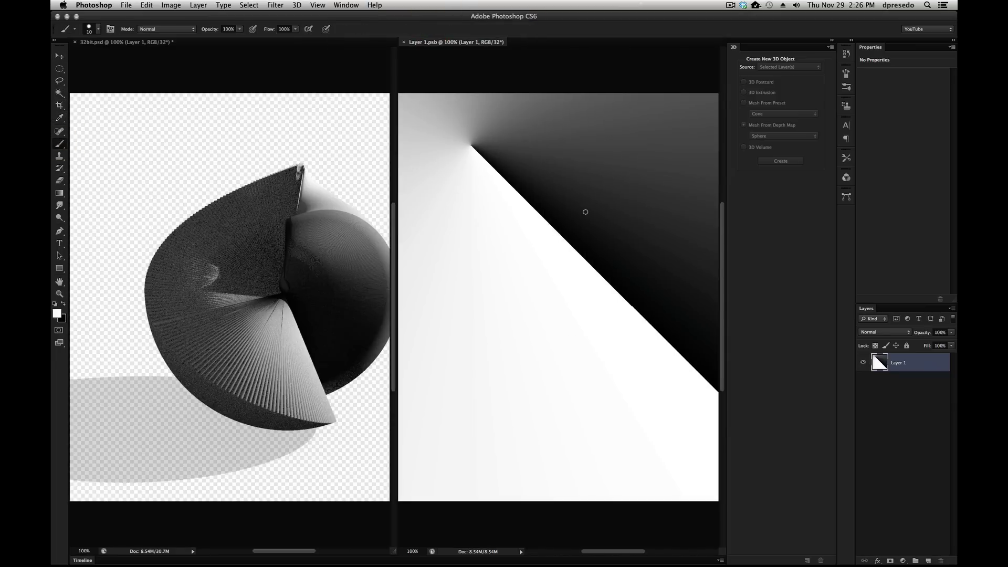
key("bracketright")
key("bracketright")
key("bracketright")
mouse_move(580, 216)
left_mouse_down()
mouse_move(518, 262)
mouse_move(516, 311)
mouse_move(617, 280)
mouse_move(626, 166)
mouse_move(561, 190)
mouse_move(649, 198)
mouse_move(636, 138)
mouse_move(610, 147)
mouse_move(664, 189)
mouse_move(673, 292)
left_mouse_up()
key("ctrl+s")
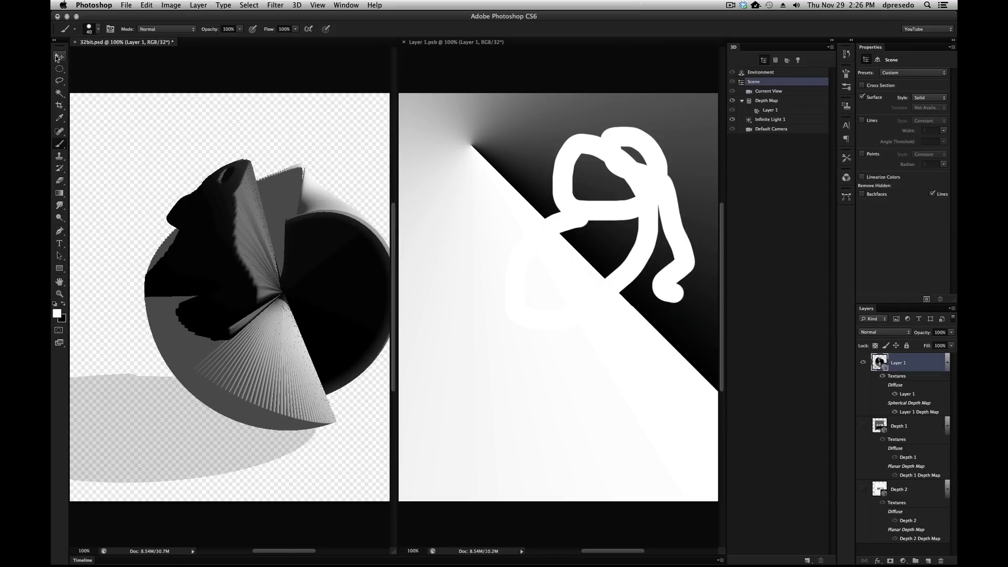
left_click(60, 56)
left_click_drag(261, 87, 338, 171)
Step: Bring the depth map forward and paint a white brush stroke across its upper right
left_click(317, 88)
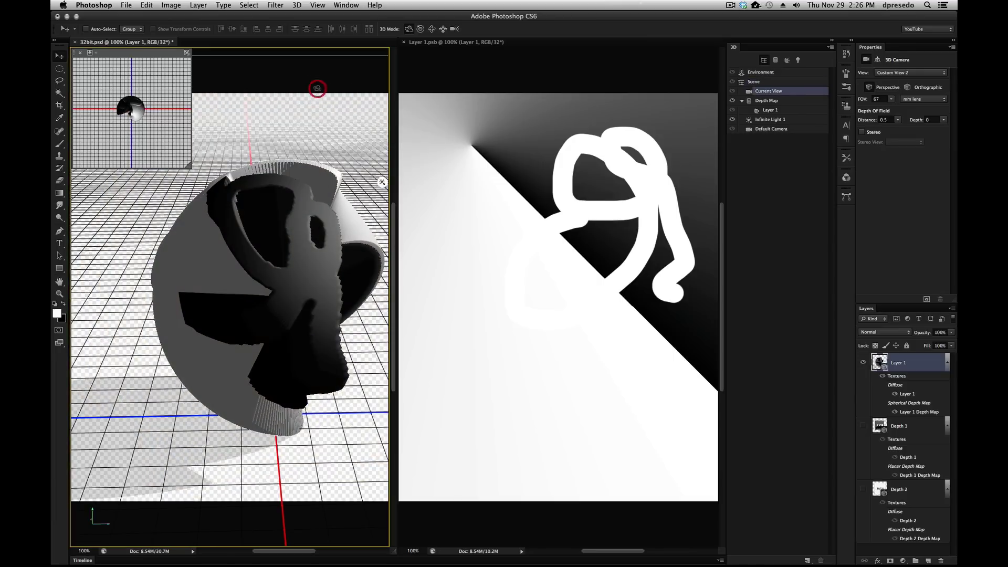
left_click(518, 97)
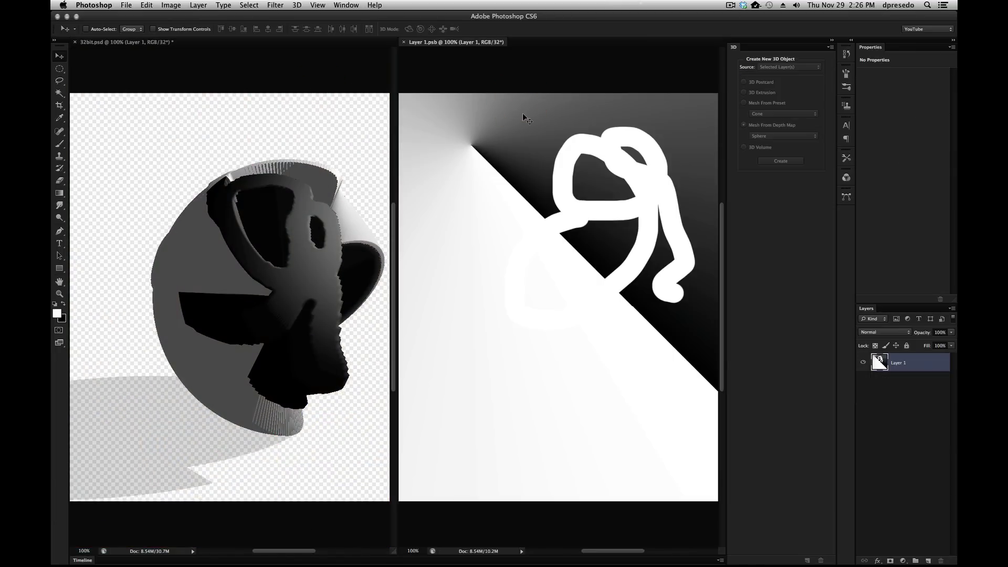
key("b")
mouse_move(524, 117)
left_mouse_down()
mouse_move(607, 138)
mouse_move(647, 183)
mouse_move(707, 154)
mouse_move(686, 349)
left_mouse_up()
Step: Paint black loops in the lower middle and a black dot at top left, then save
key("v")
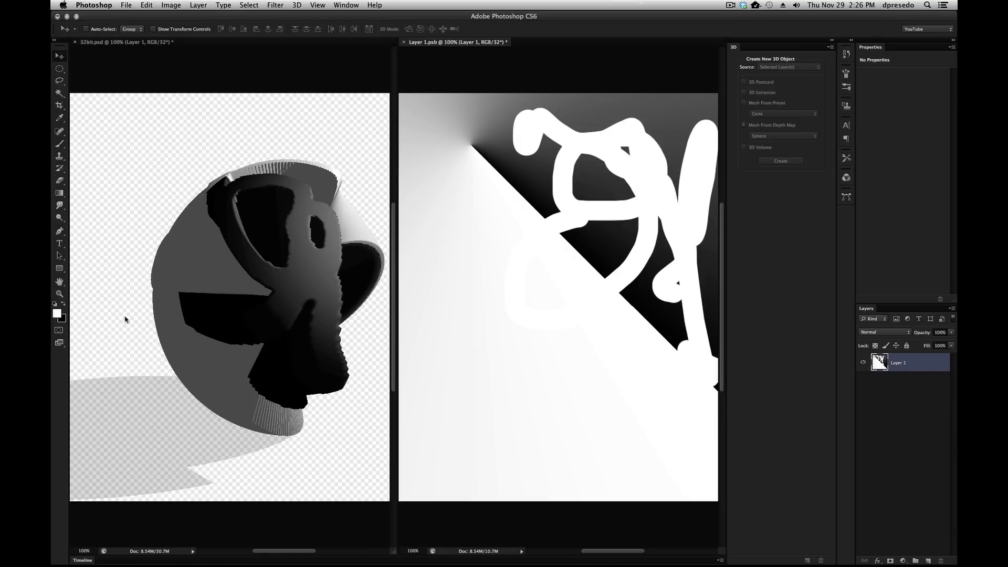
left_click(64, 304)
key("b")
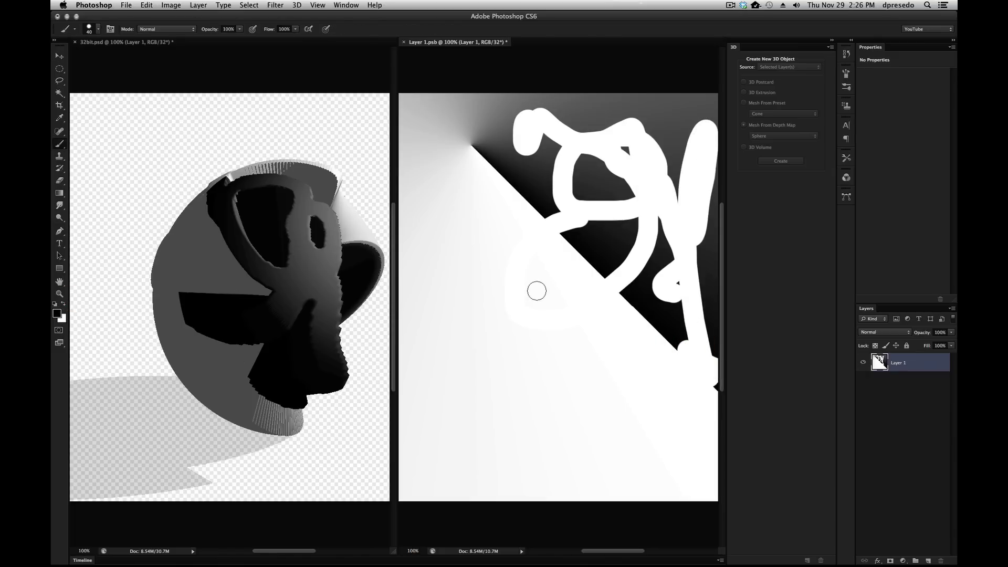
mouse_move(537, 289)
left_mouse_down()
mouse_move(485, 356)
mouse_move(587, 374)
mouse_move(509, 294)
mouse_move(624, 329)
mouse_move(578, 271)
left_mouse_up()
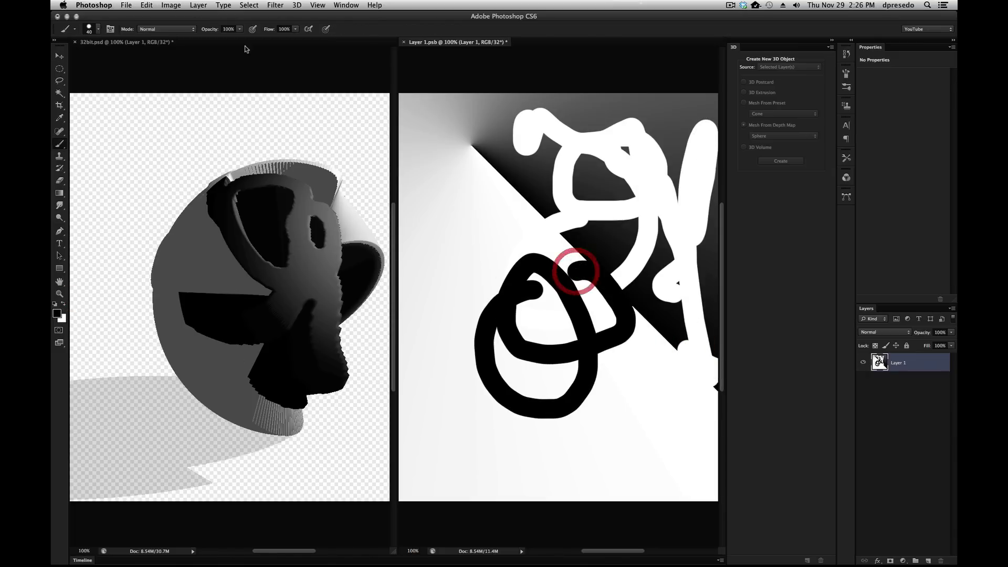
left_click(487, 117)
key("ctrl+s")
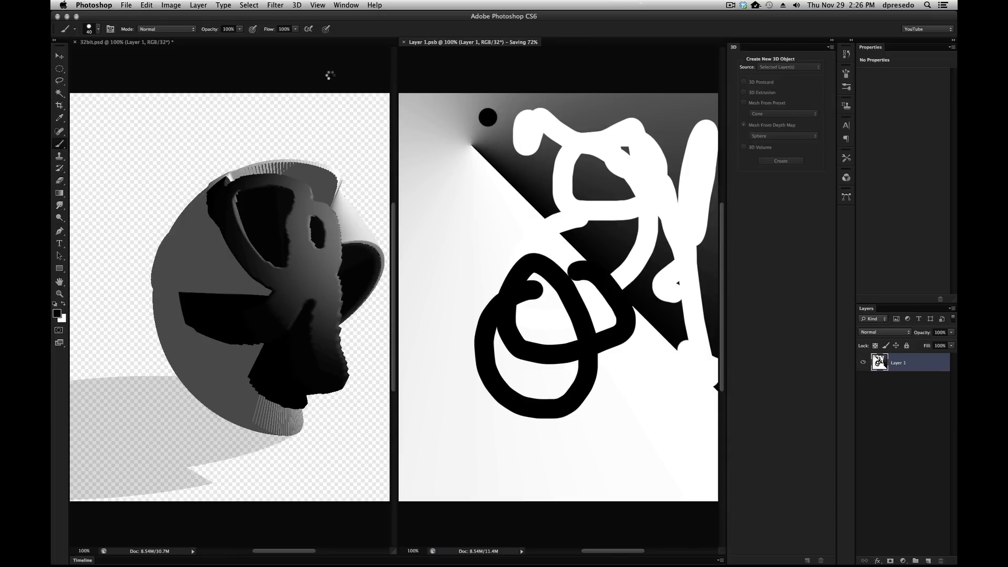
left_click(61, 66)
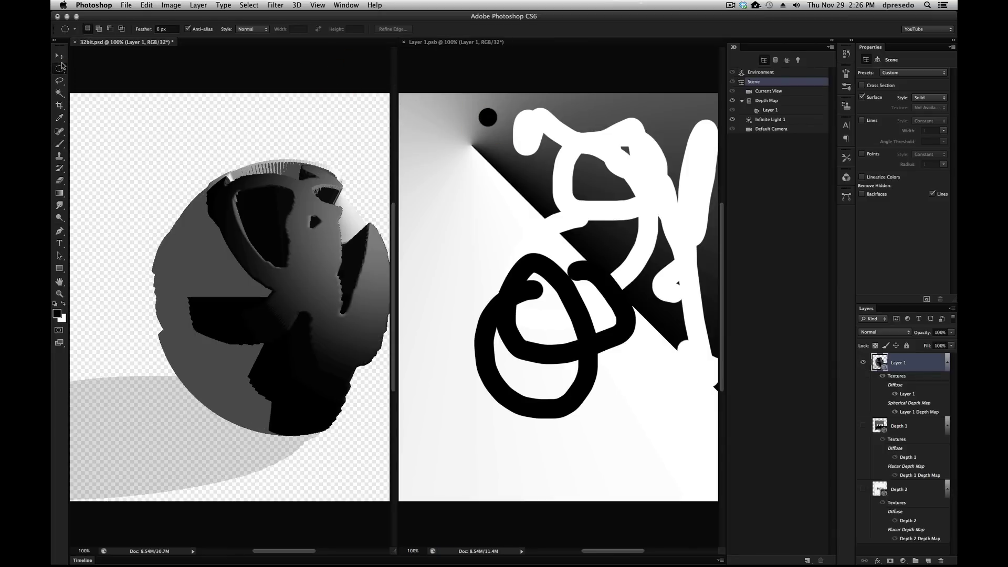
Step: Drag with the Move tool on the left 3D canvas to orbit the dented sphere
left_click(59, 56)
left_click_drag(262, 108, 220, 81)
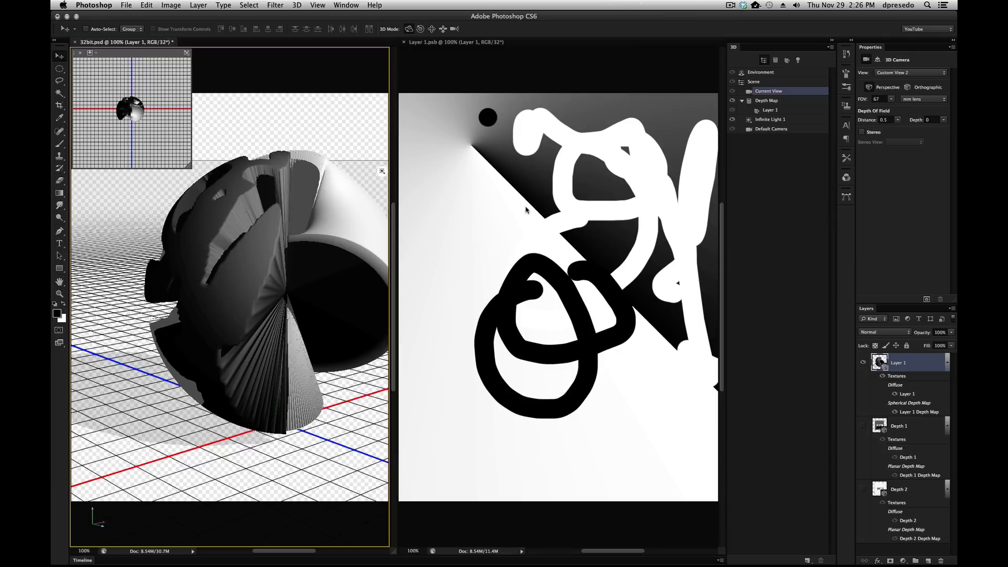